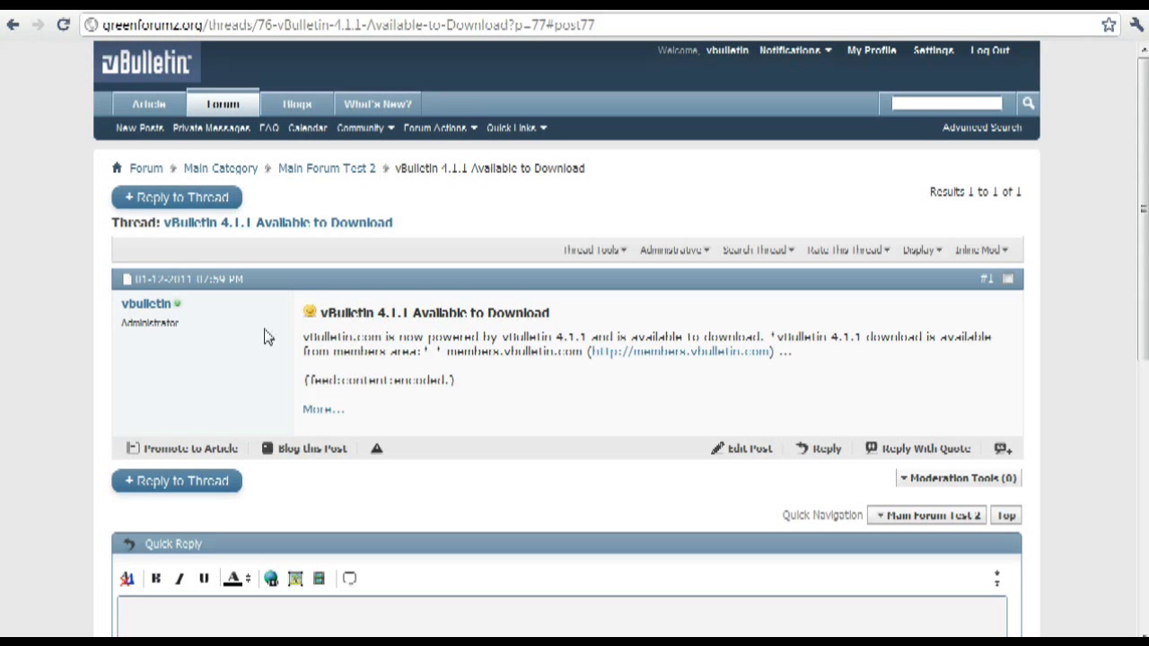
Step: Scroll the thread to its Bookmarks list showing Digg, del.icio.us, StumbleUpon and Google
scroll(263, 337, down, 6)
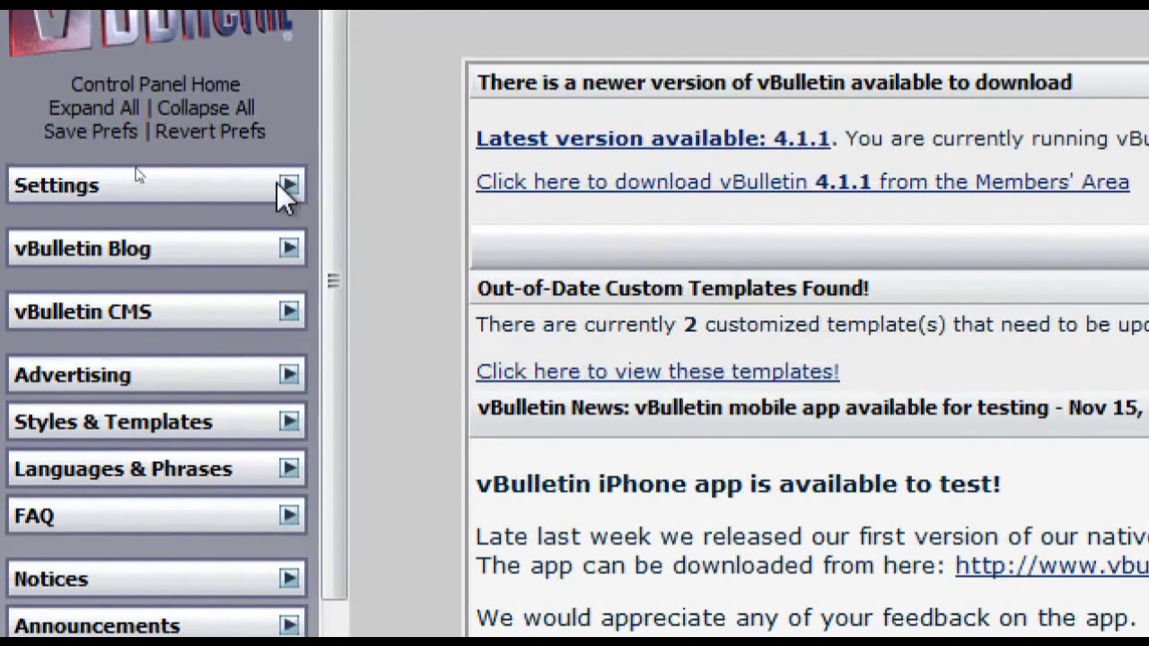
Step: Save the Thread Display Options (showthread) with Enable Social Bookmarking set to Yes
click(282, 186)
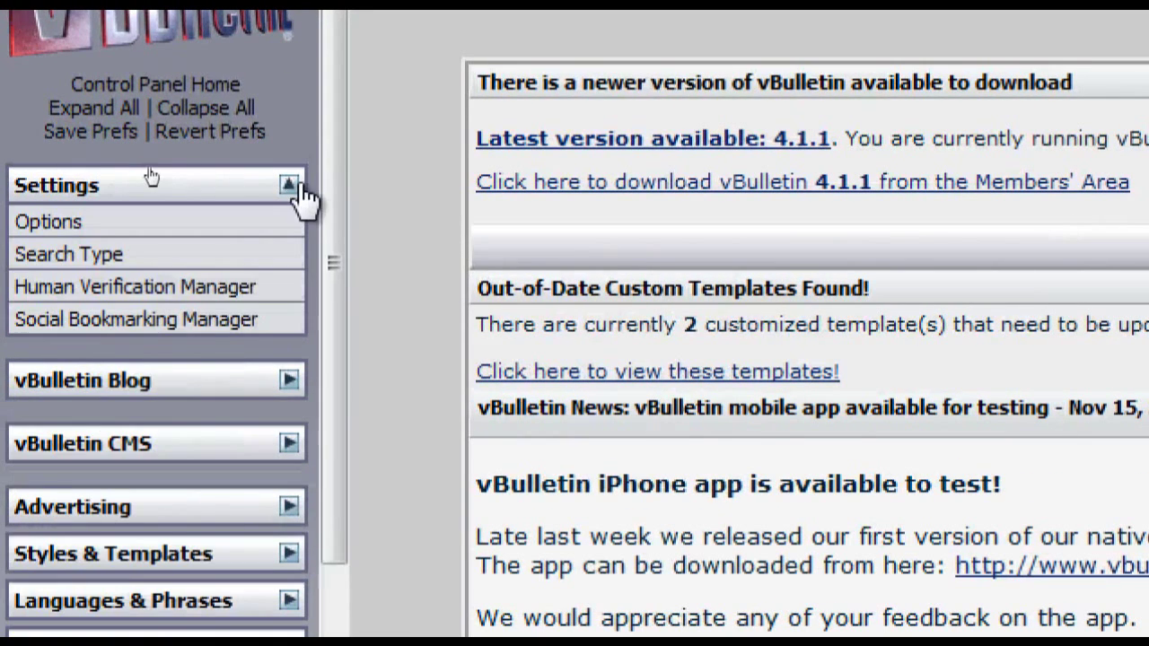
click(242, 234)
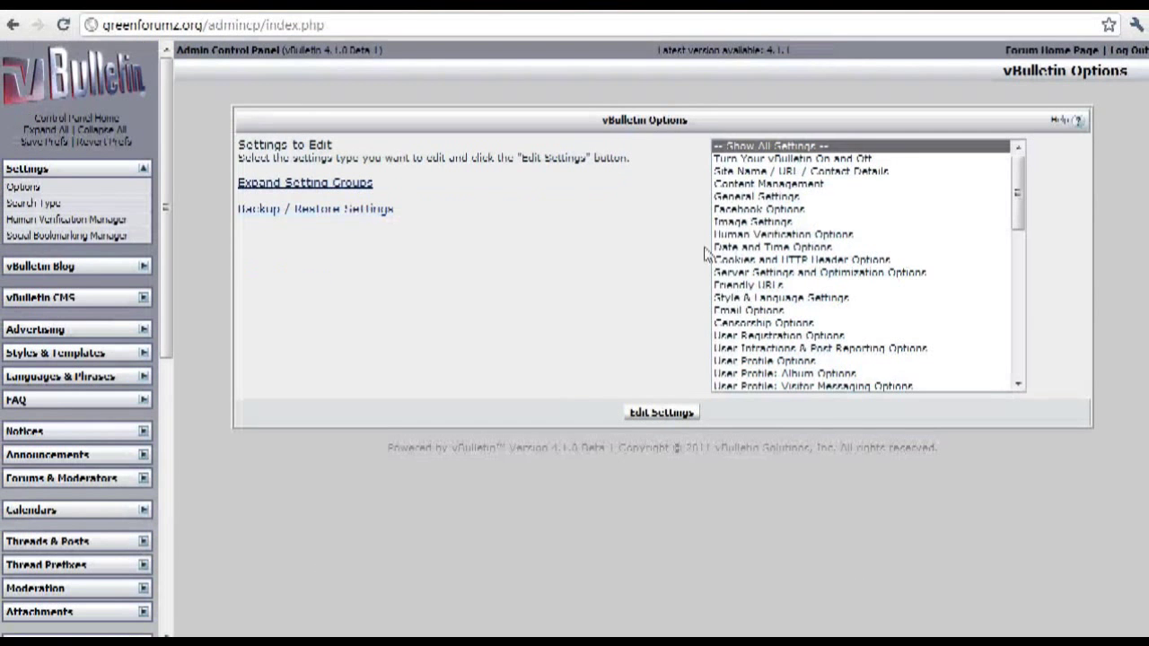
scroll(769, 260, down, 10)
click(786, 195)
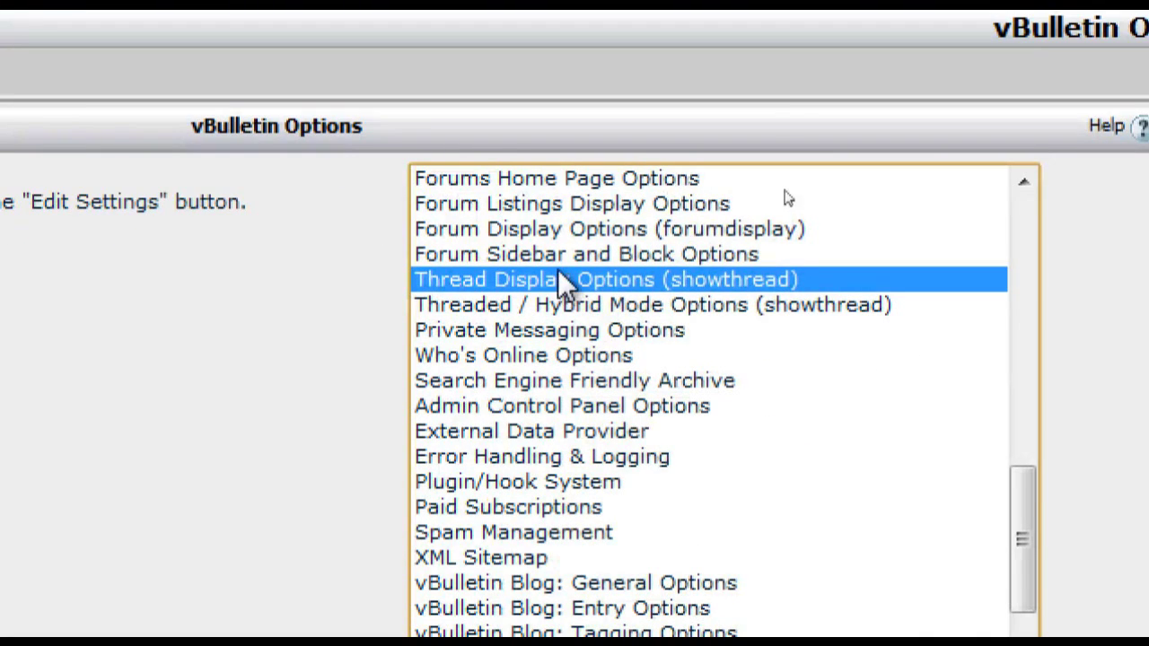
double_click(558, 280)
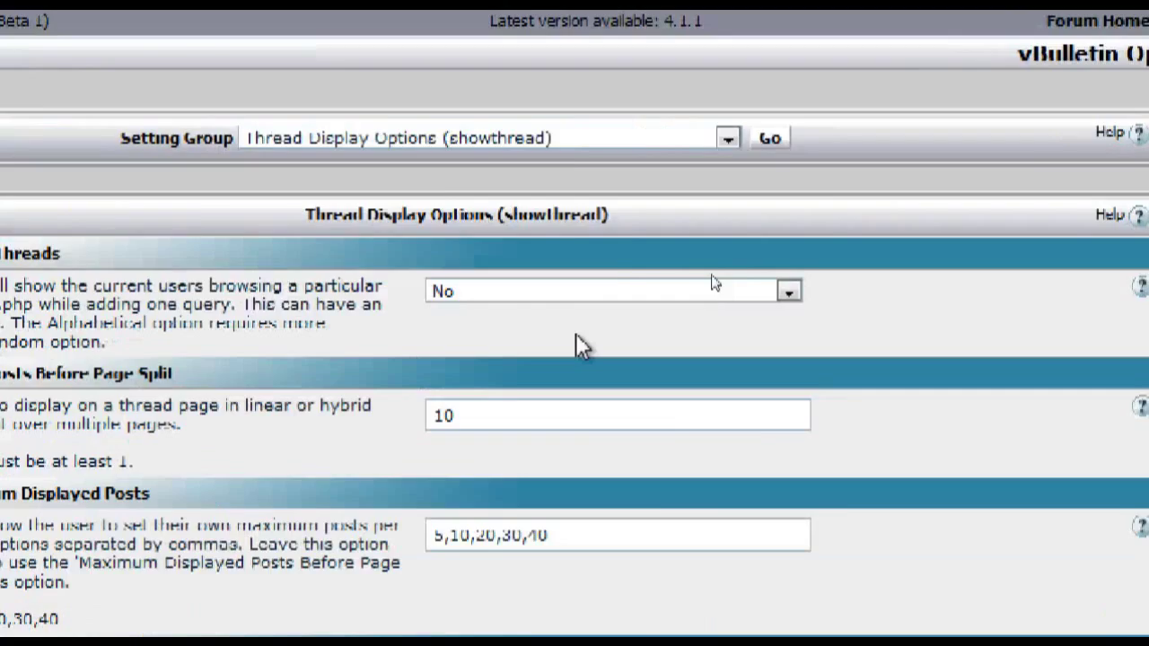
scroll(579, 346, down, 10)
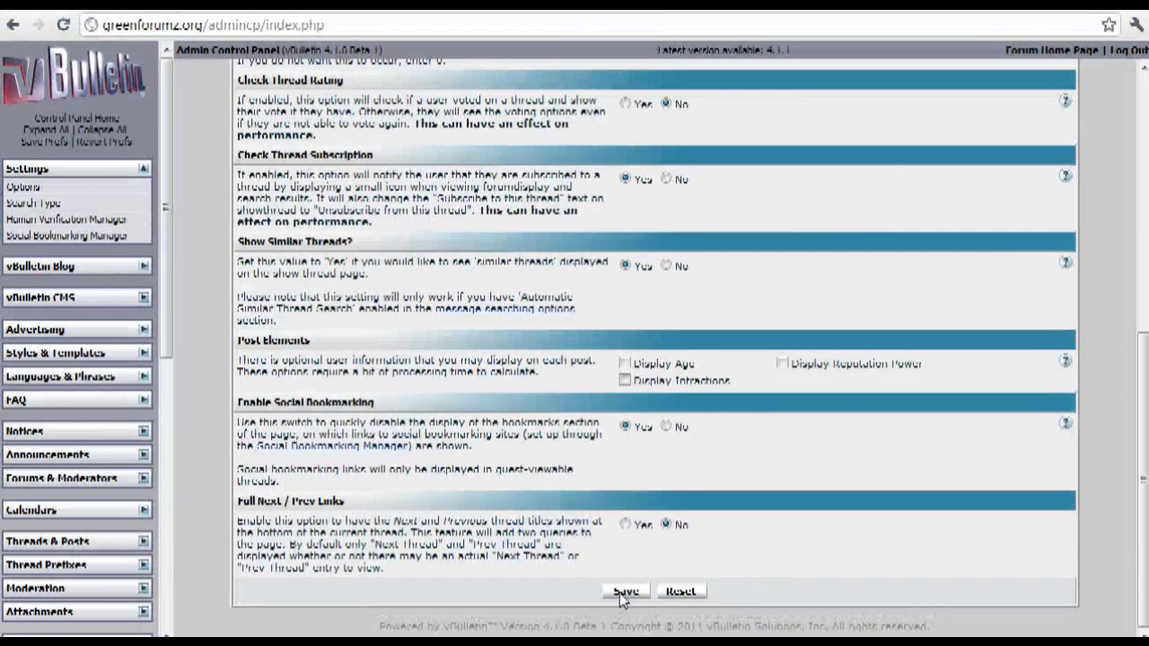
click(622, 593)
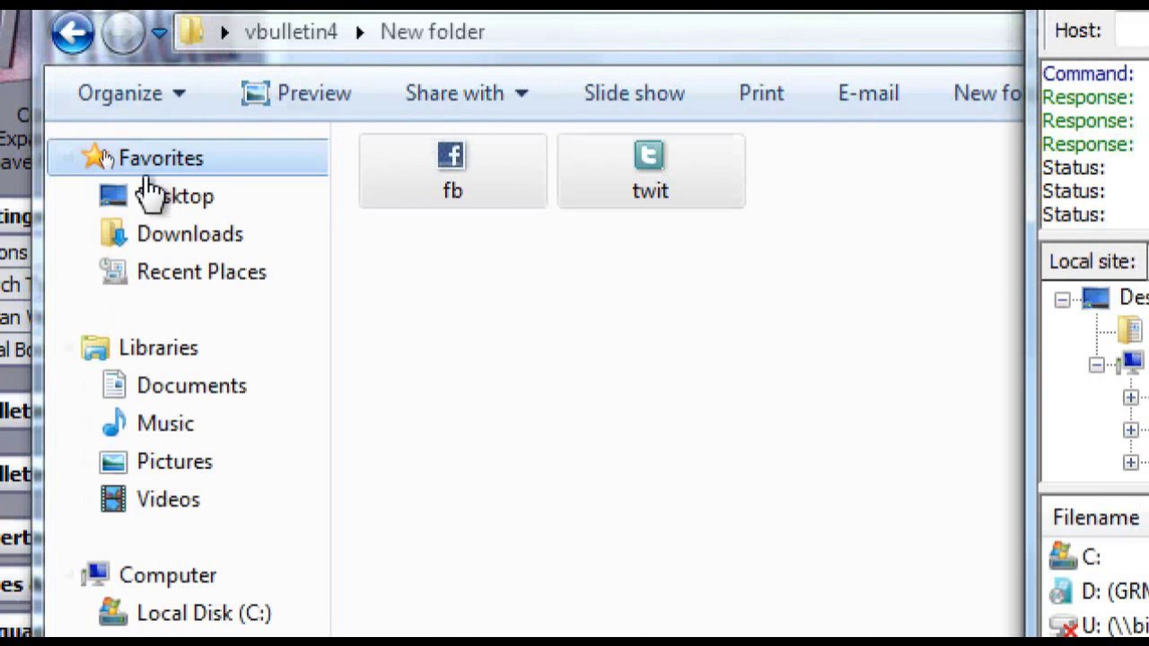
Step: Upload the fb and twit icon files to /public_html/images/misc on the server
click(239, 54)
ctrl+click(739, 185)
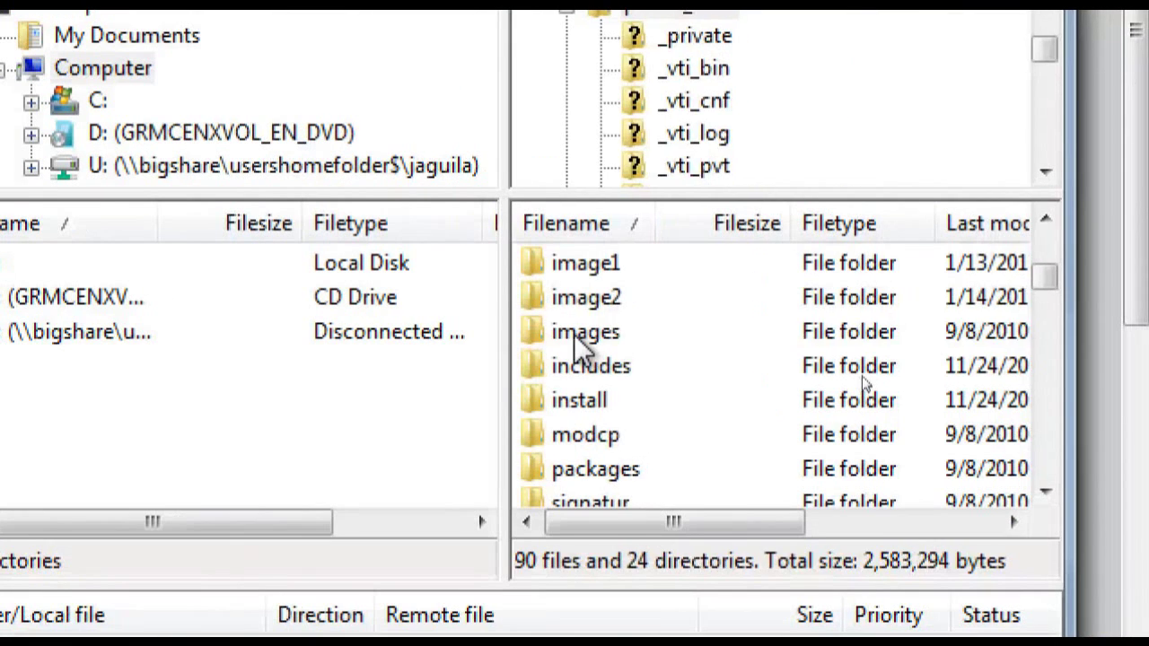
double_click(579, 345)
scroll(669, 359, down, 3)
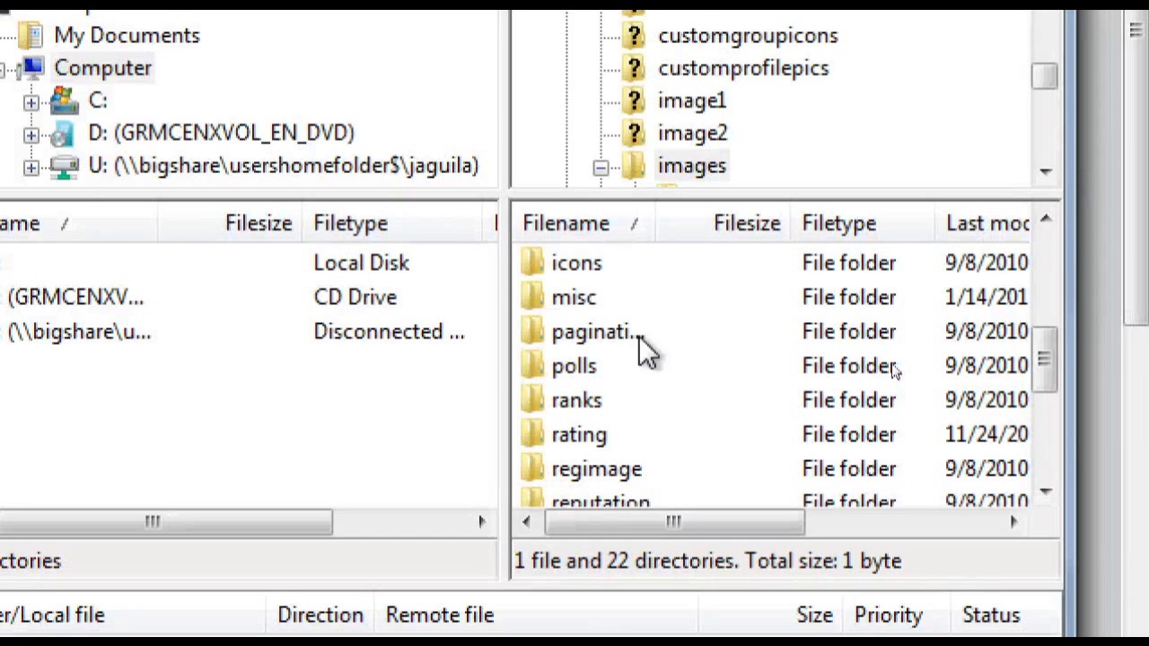
double_click(578, 299)
scroll(664, 359, down, 4)
drag(447, 232, 305, 170)
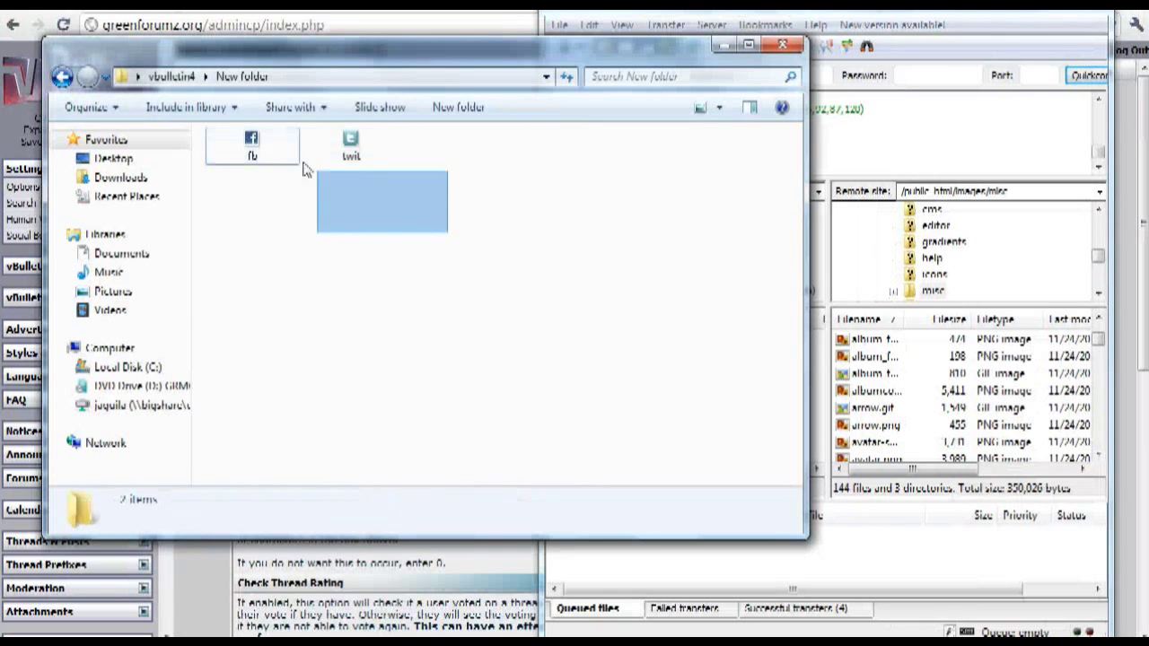
click(254, 148)
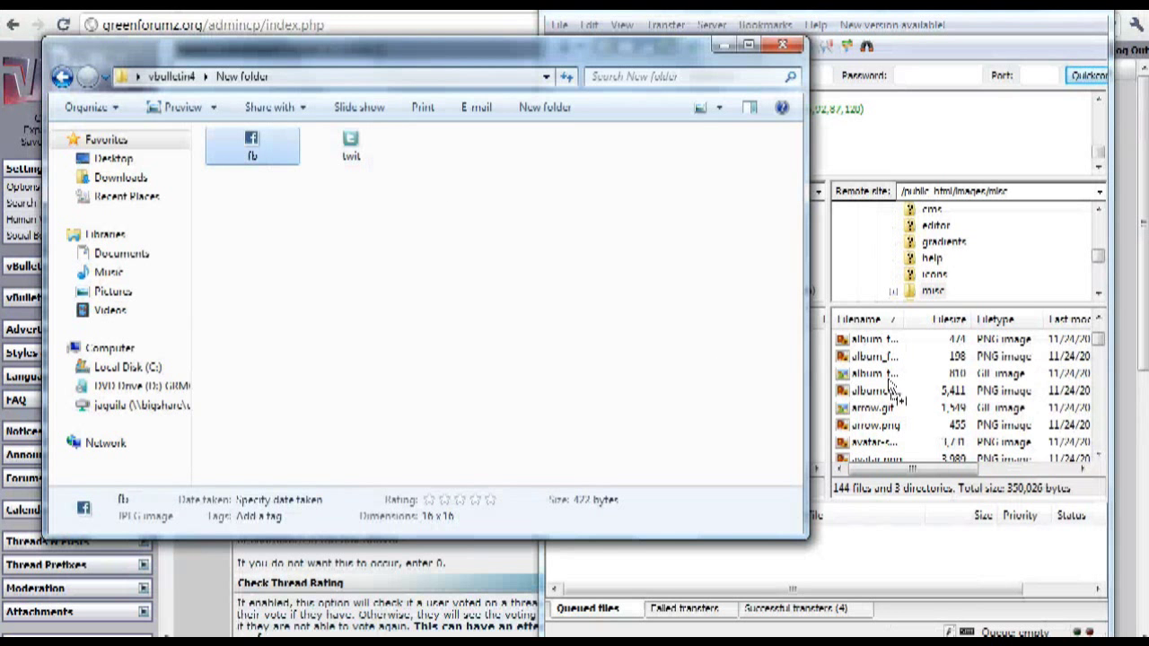
click(350, 146)
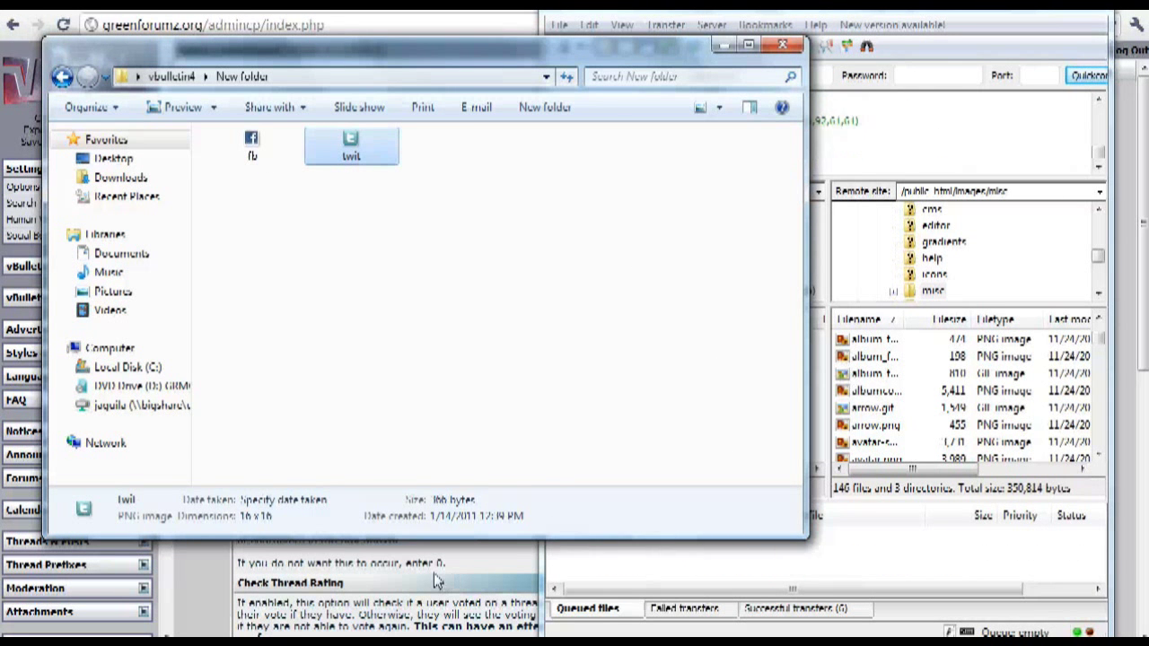
click(436, 582)
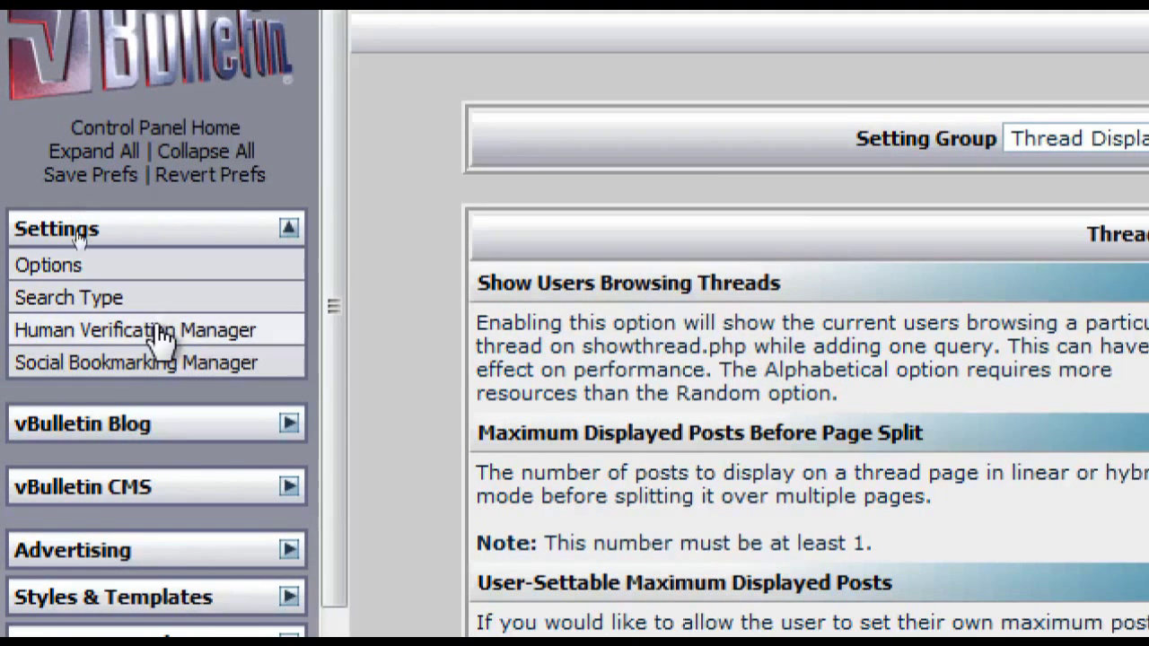
Step: Start a new social bookmarking site in the Social Bookmarking Manager titled Facebook
click(260, 363)
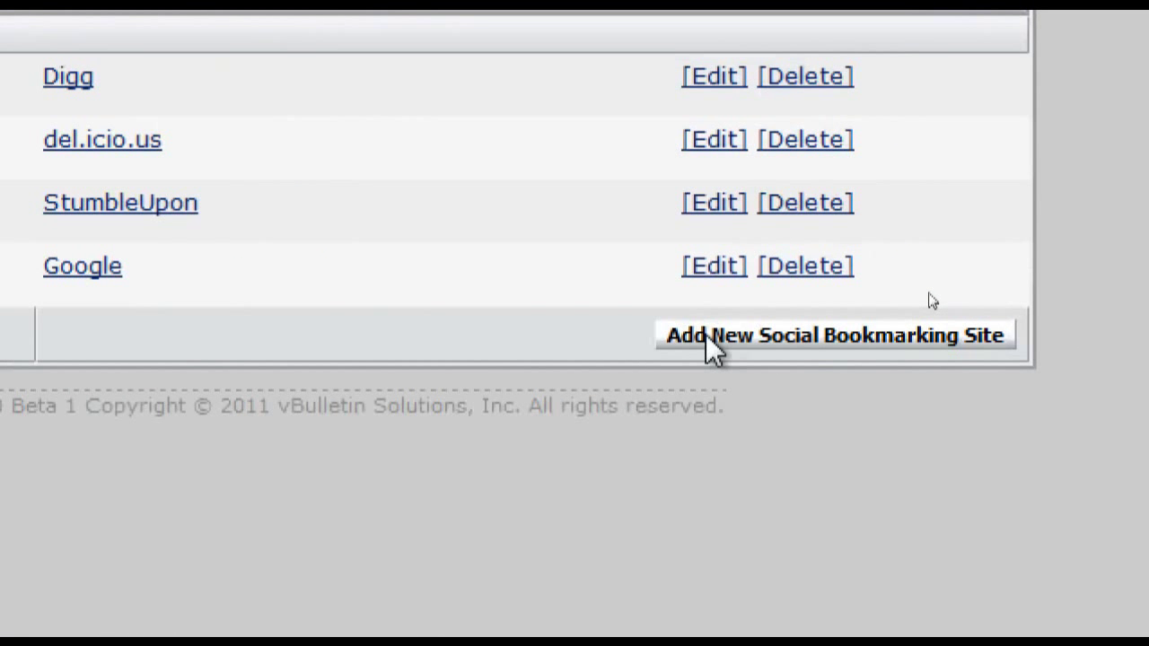
click(711, 335)
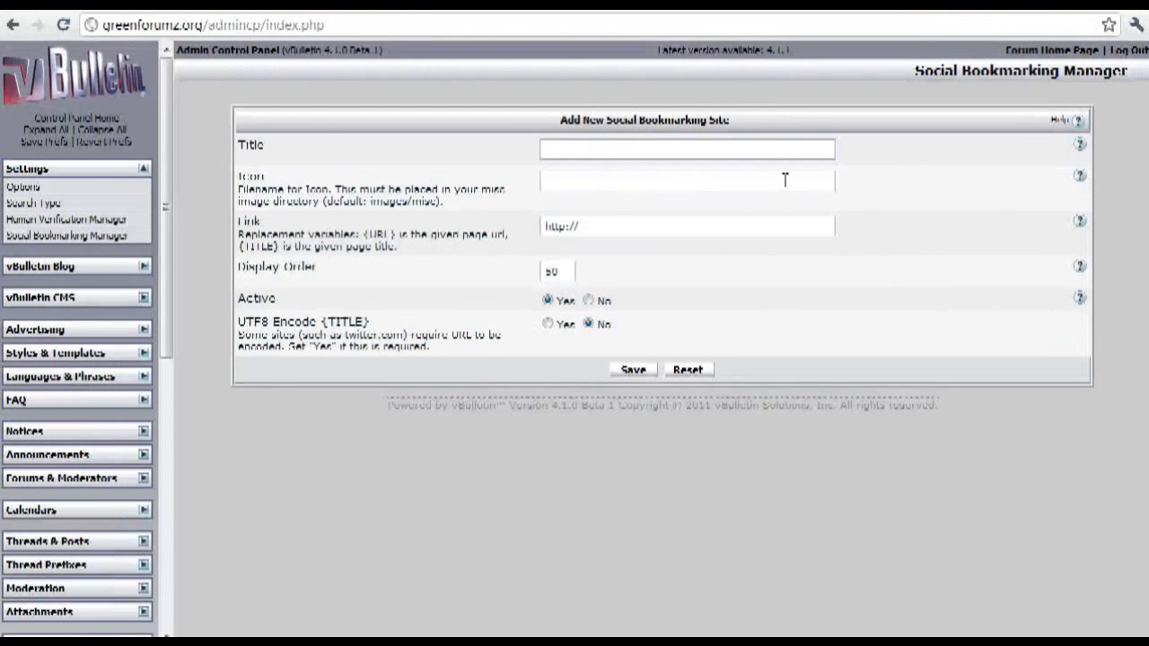
click(688, 149)
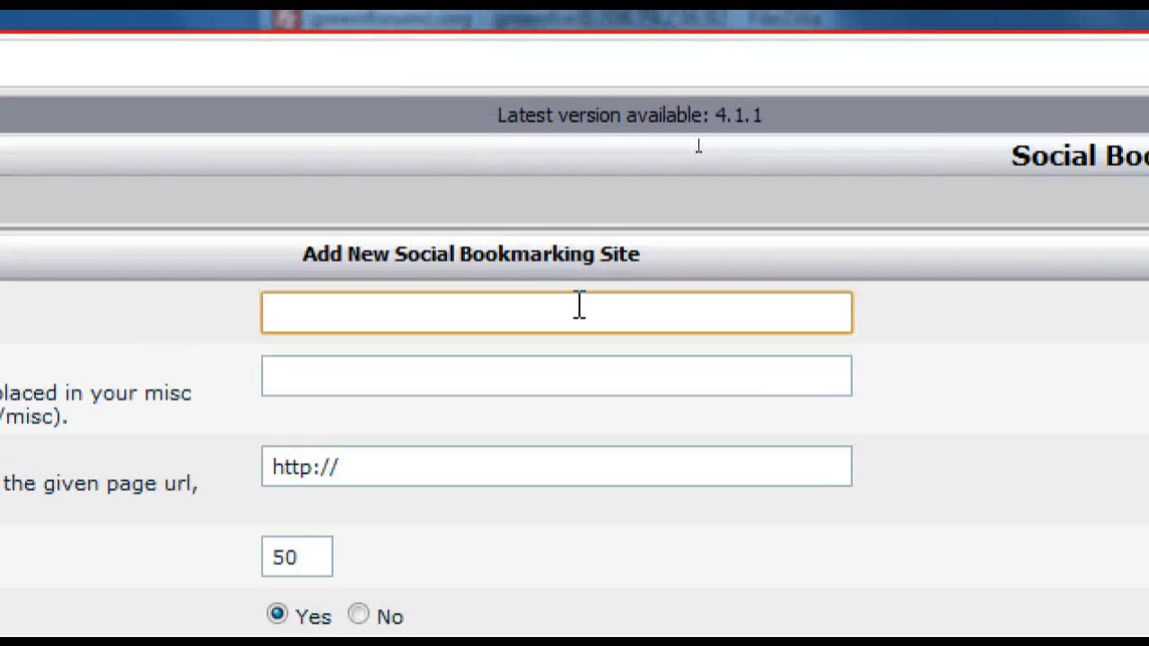
text(fac)
key(BackSpace)
key(BackSpace)
key(BackSpace)
text(Facebook)
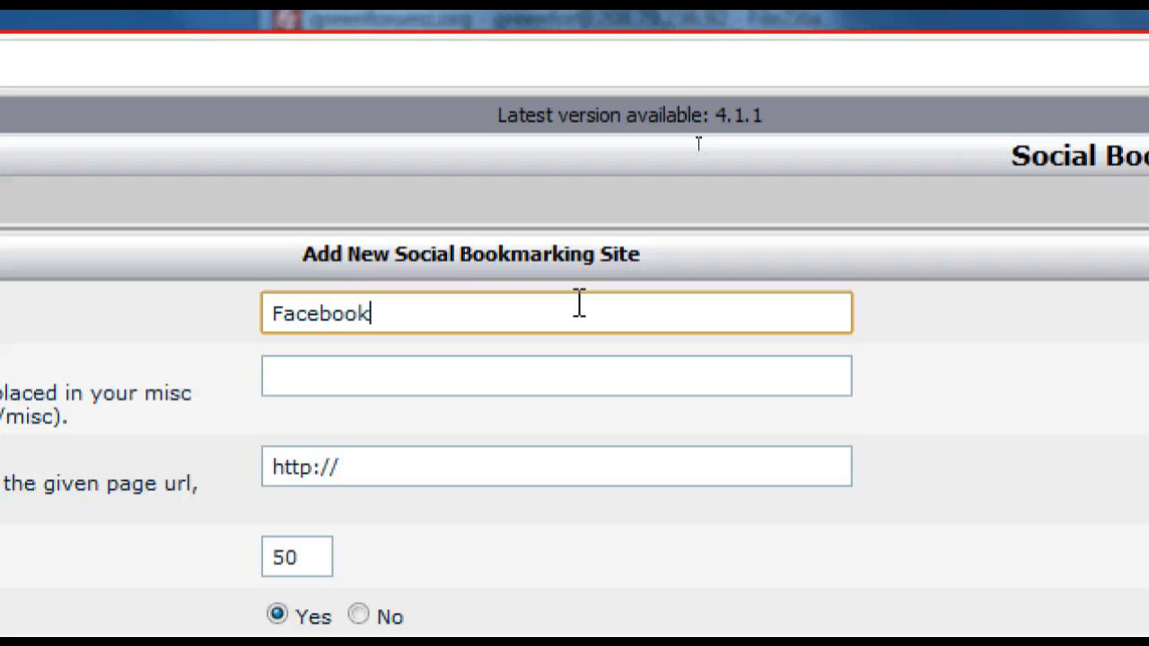
click(569, 428)
Step: Enter fb.jpg as the new site's icon filename
click(569, 392)
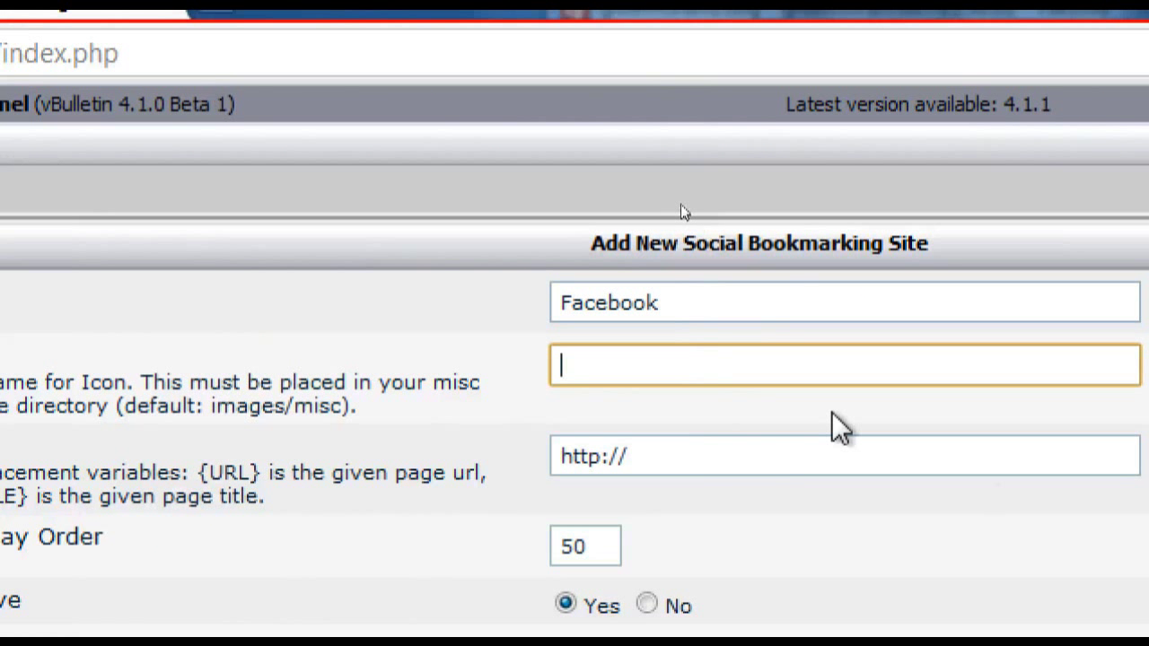
text(fb.jpg)
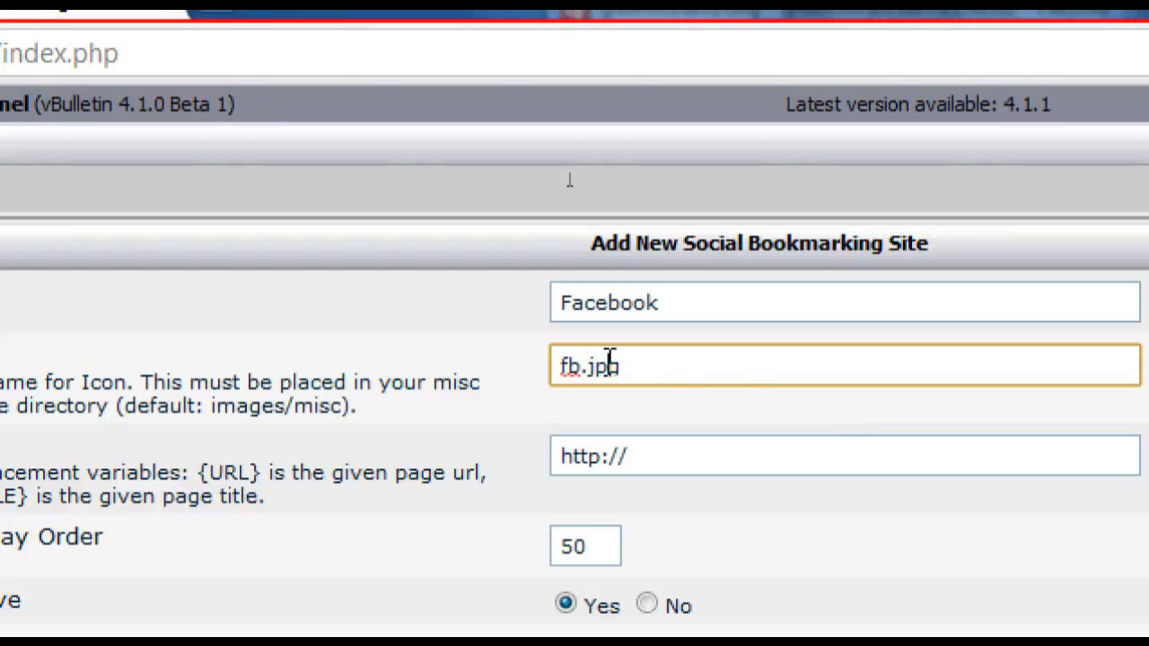
drag(608, 365, 565, 357)
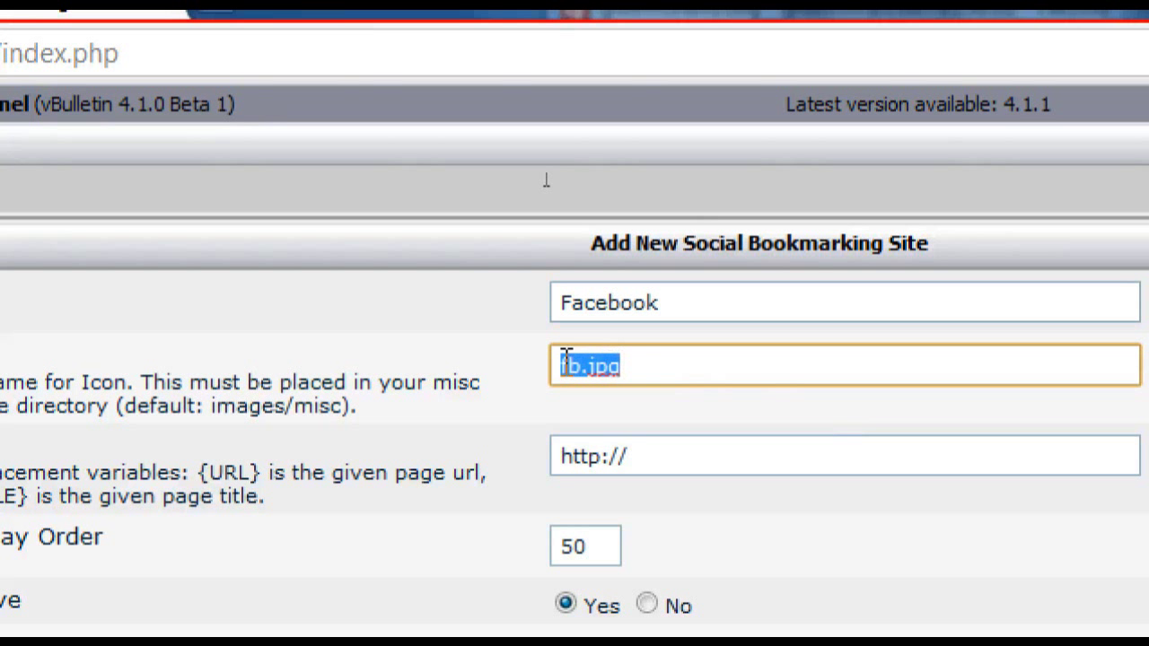
click(698, 468)
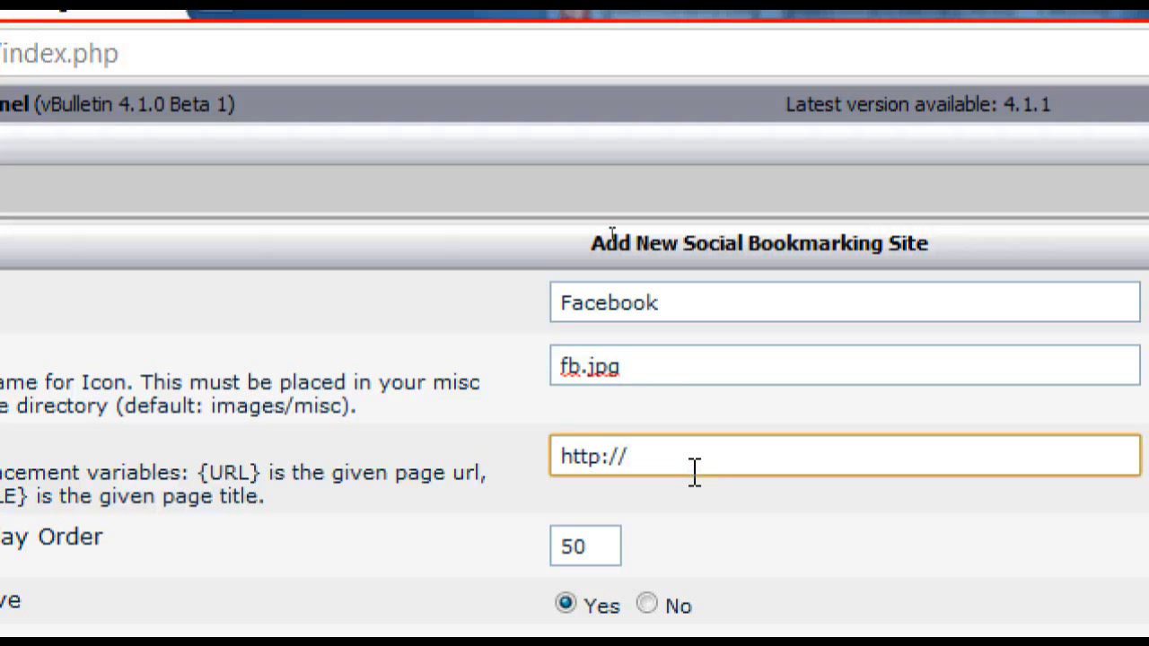
text(facebook.com)
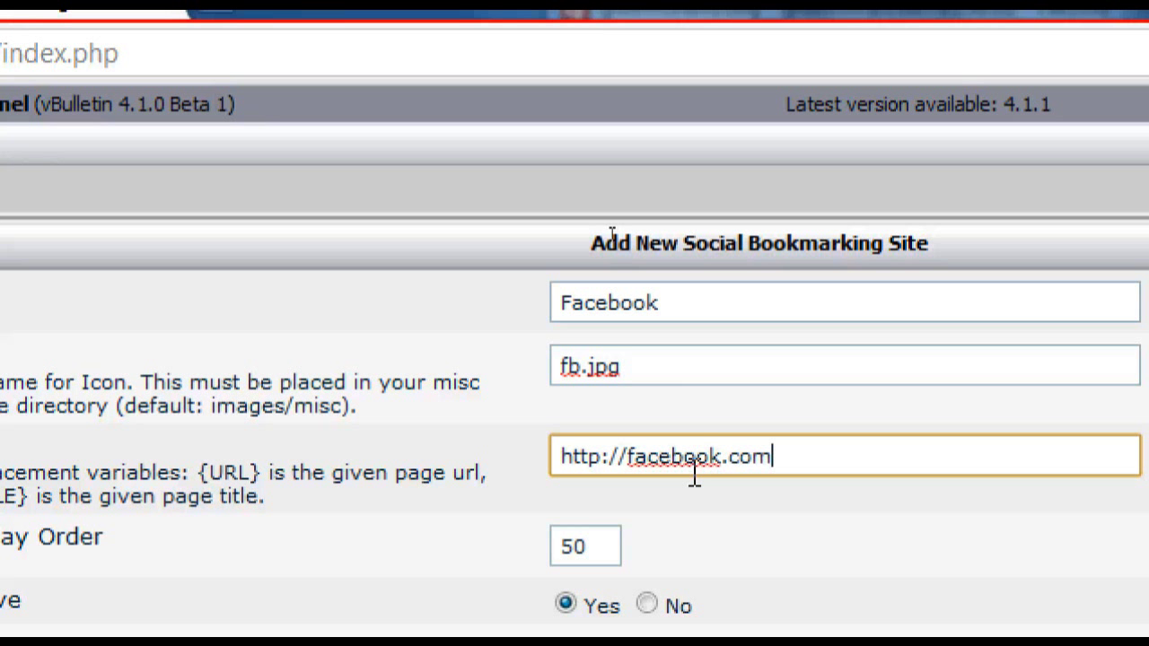
text(/share.php?u)
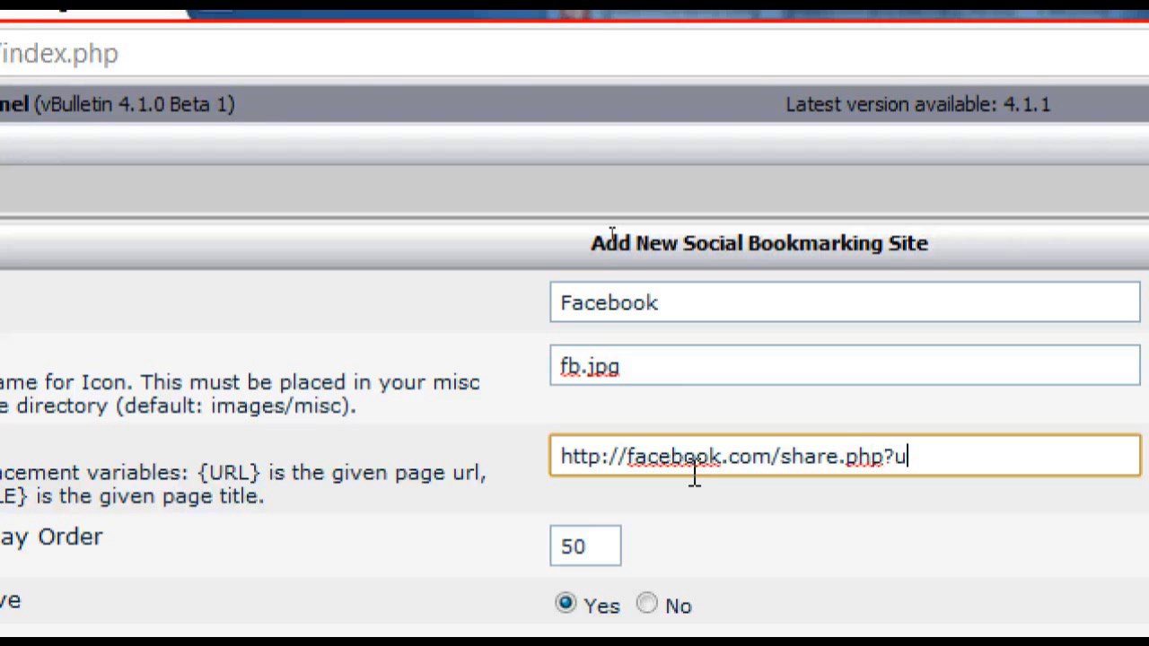
text(={URL)
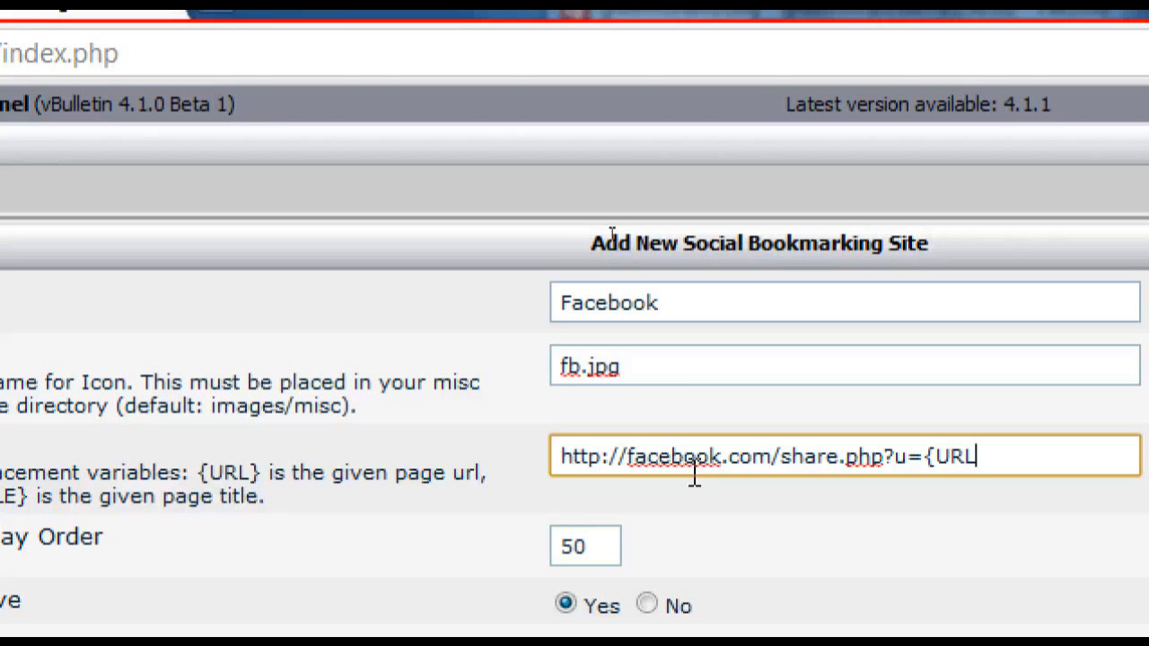
text(})
text(&amp)
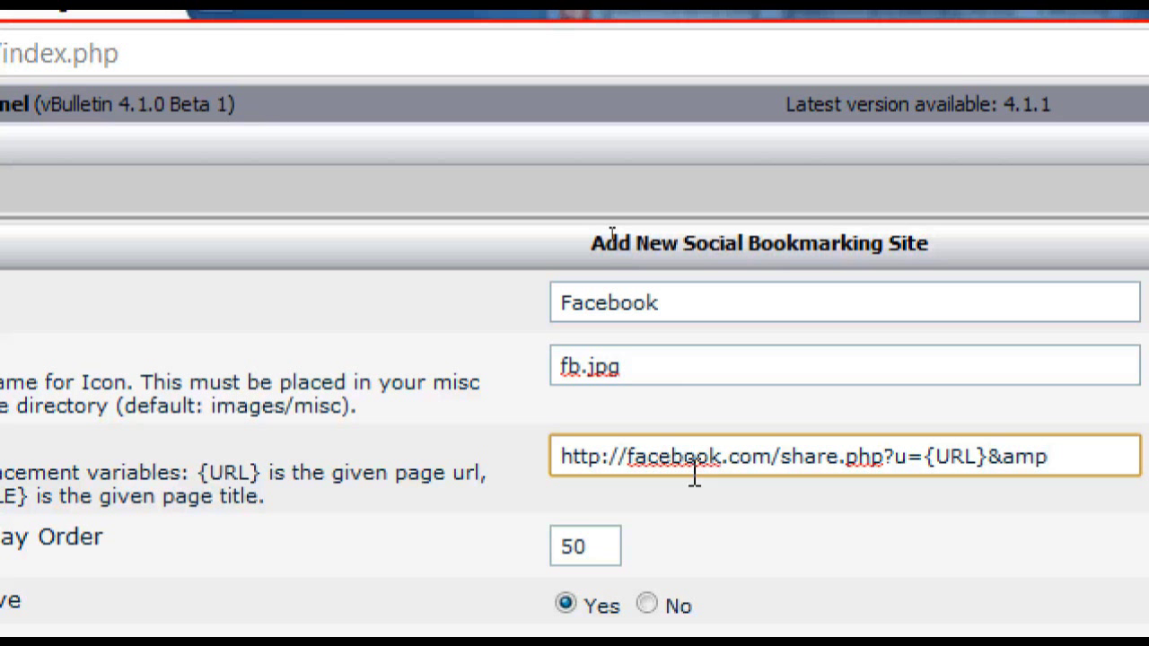
text(;title=)
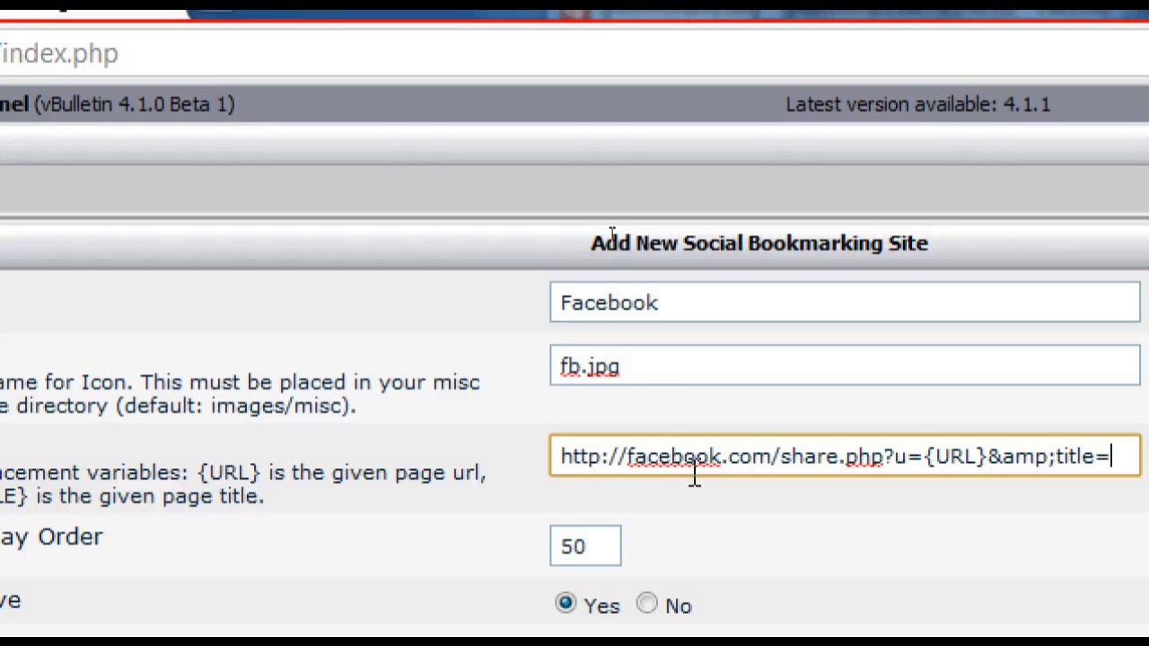
text({TITLE)
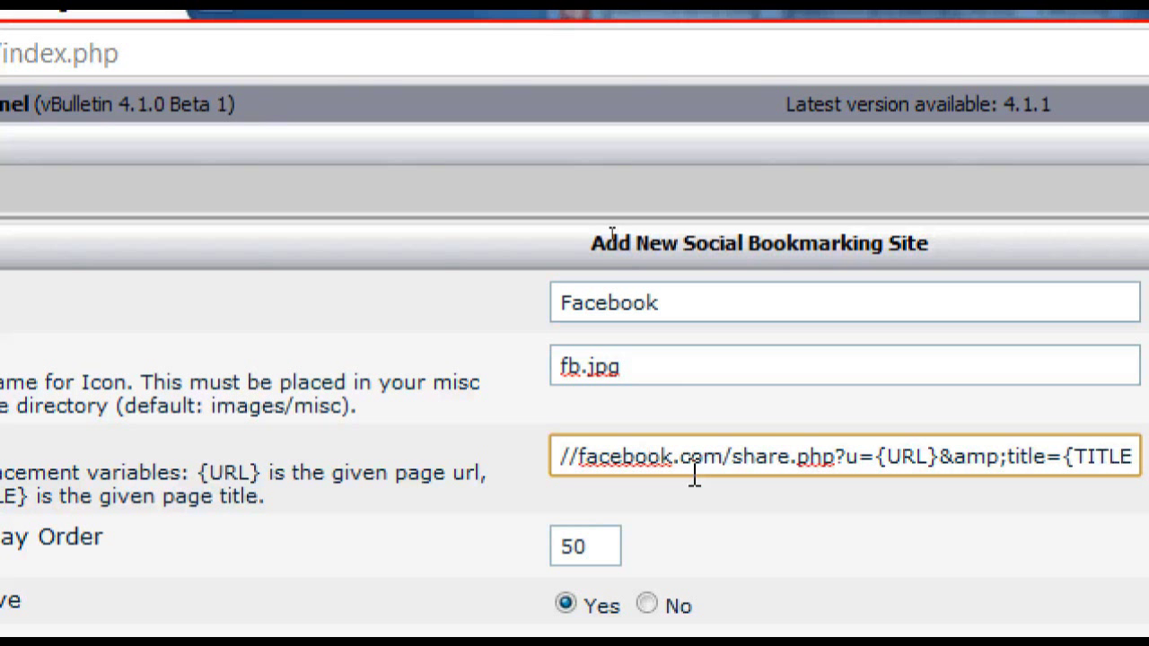
text(})
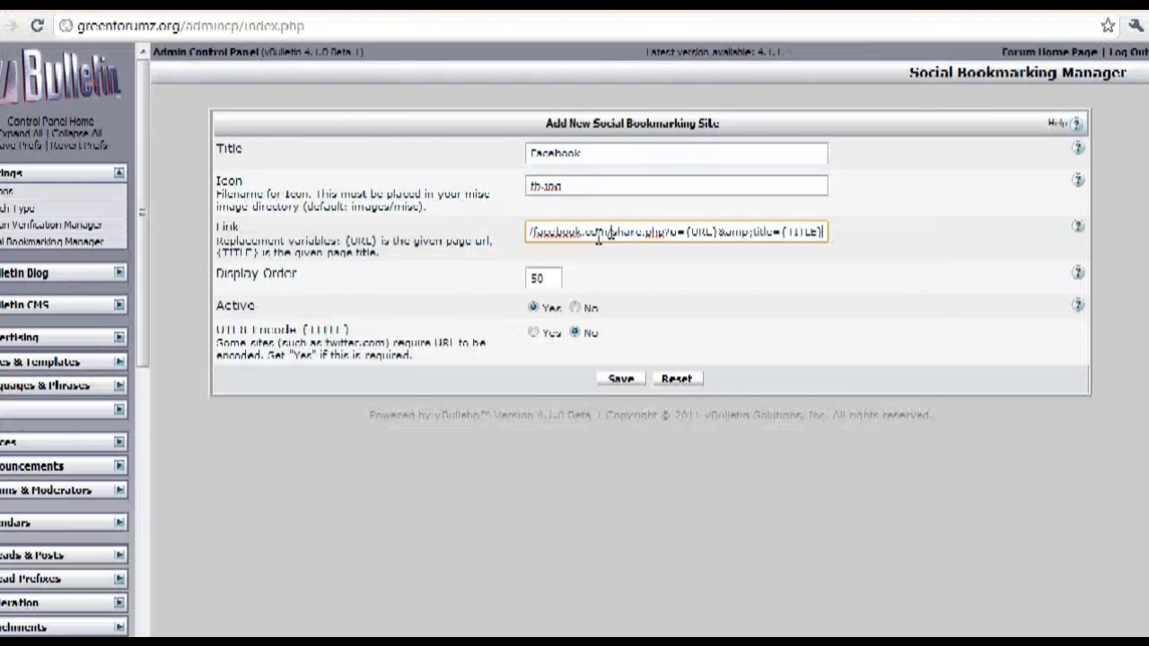
click(633, 369)
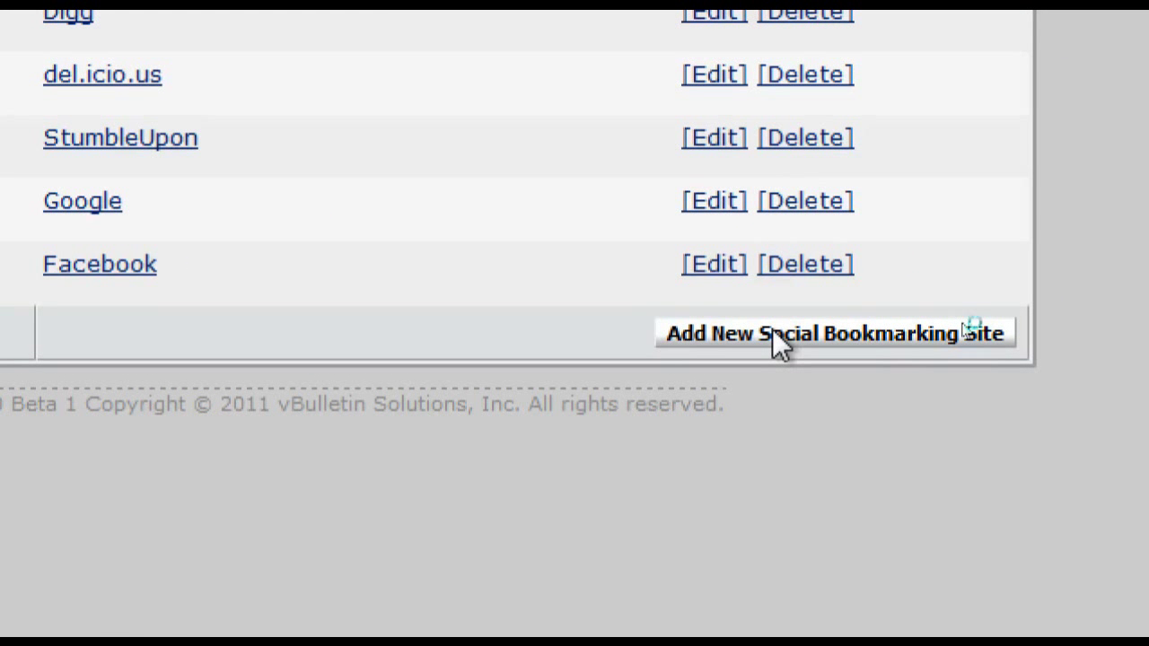
click(772, 333)
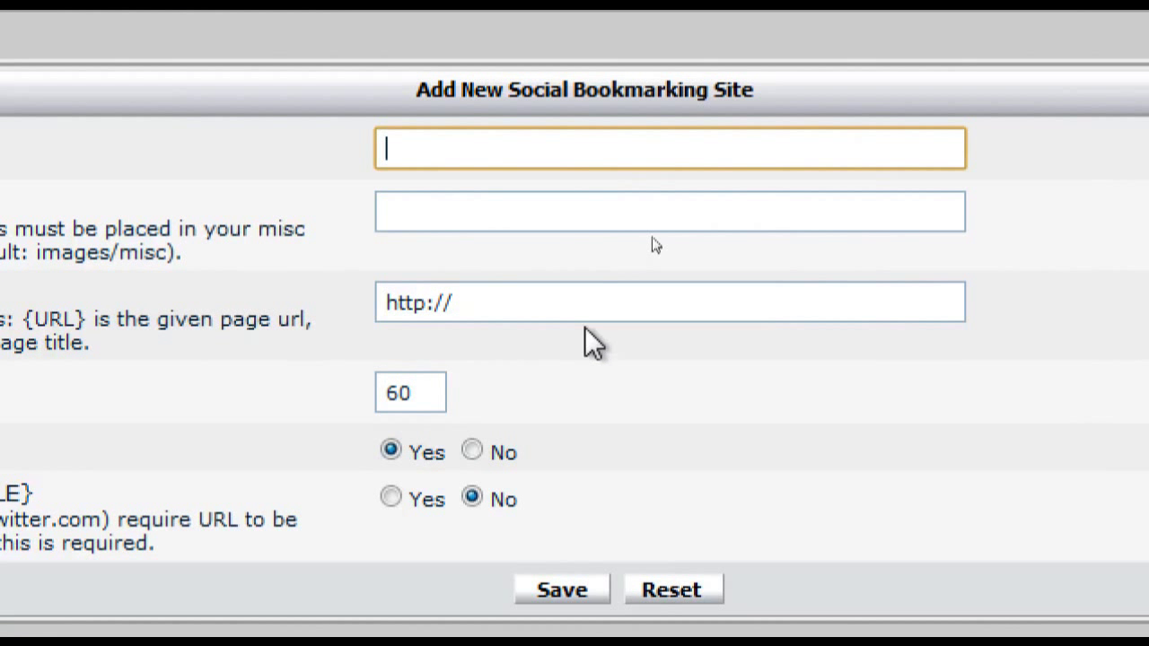
text(Twitter)
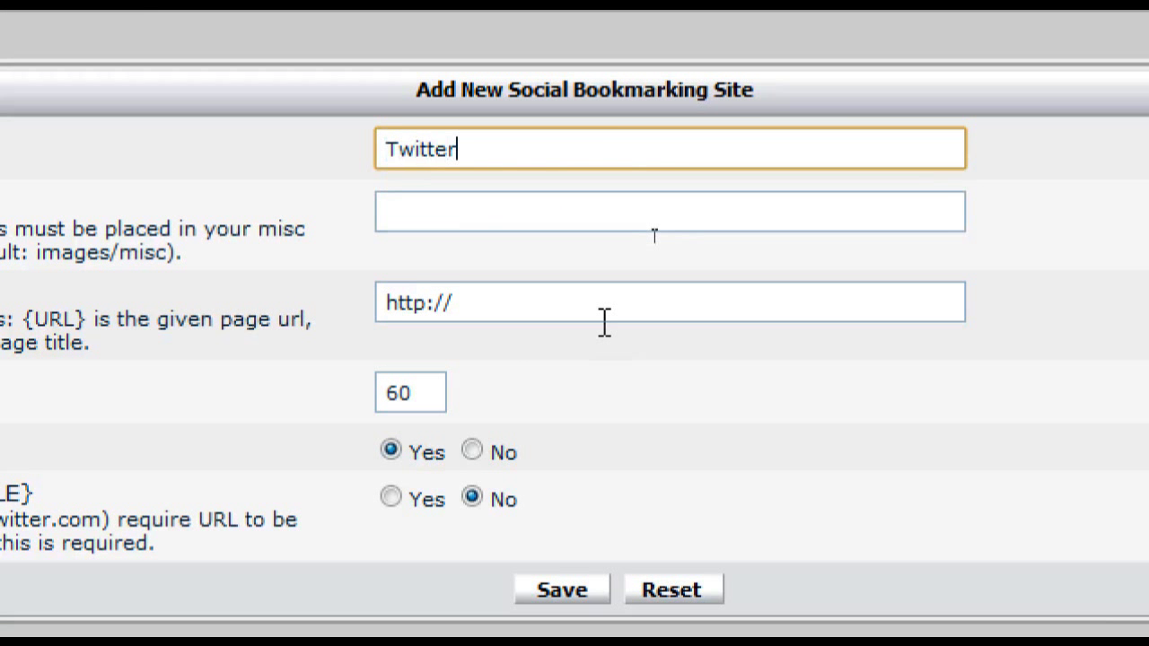
key(Tab)
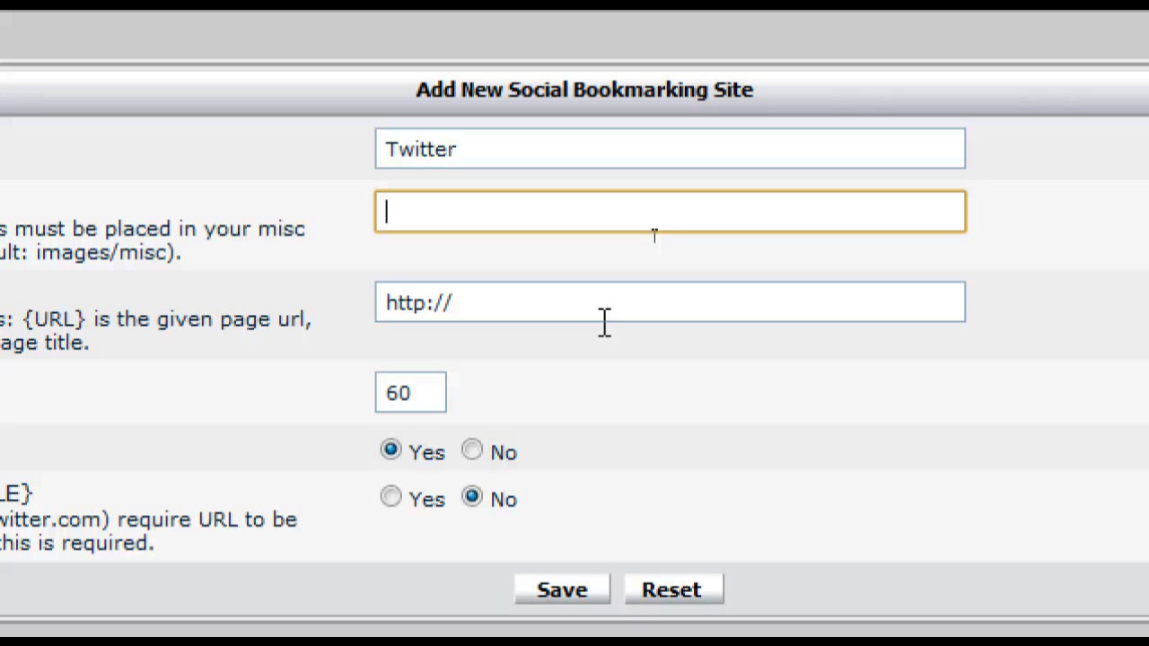
text(twit.png)
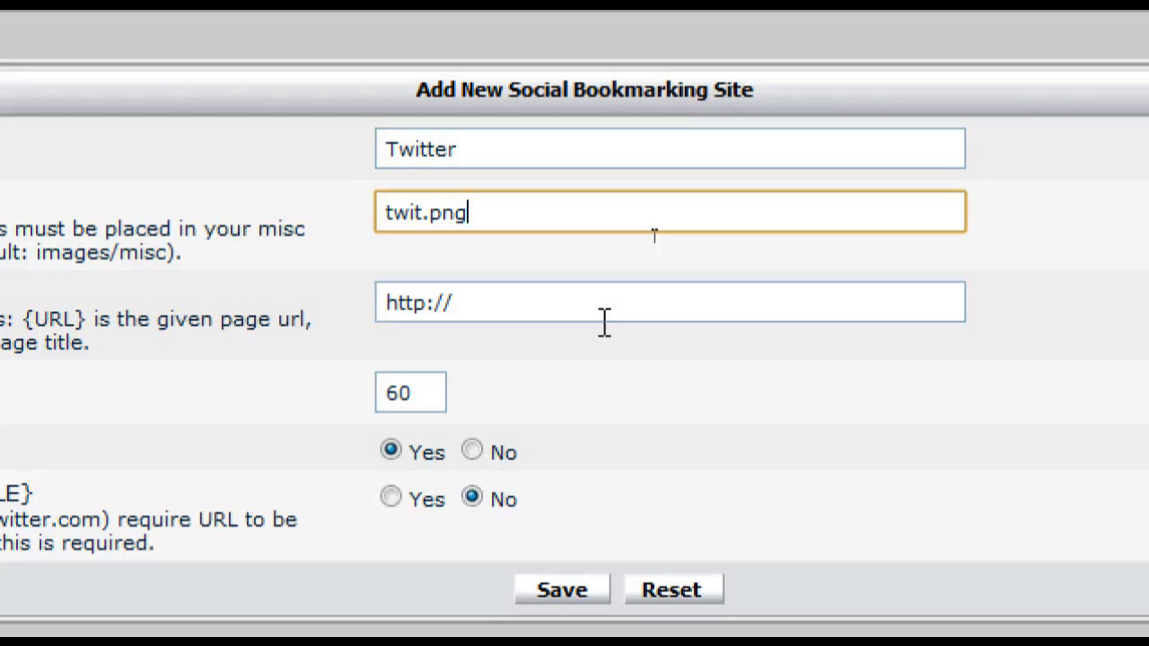
key(Tab)
key(End)
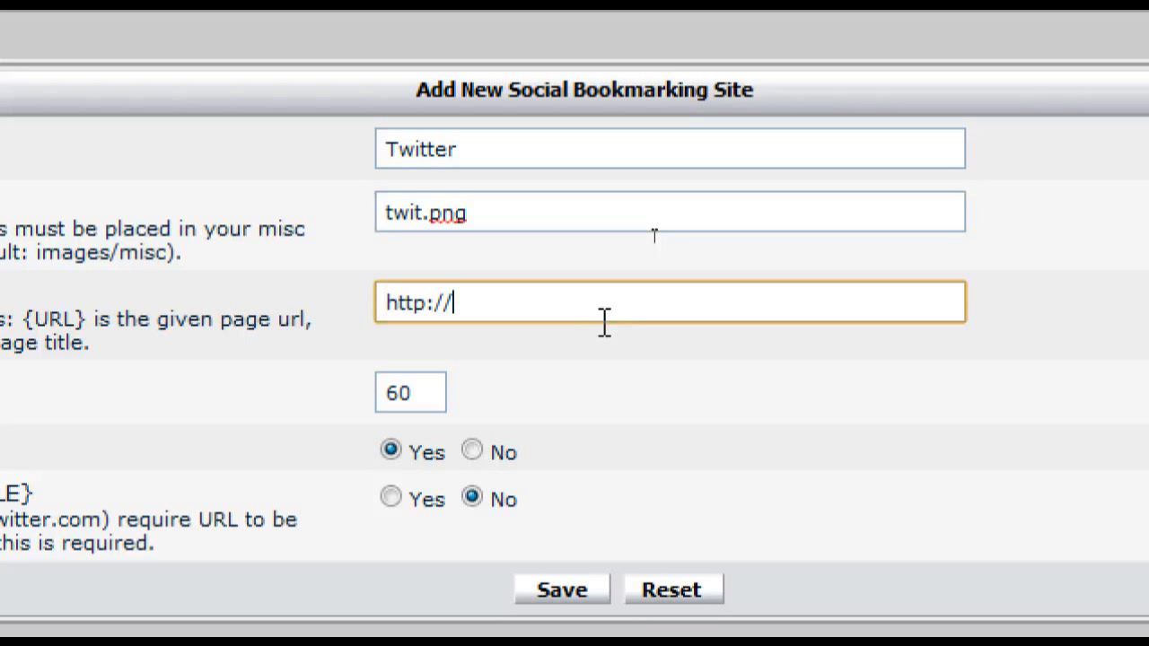
text(twitter.com/home)
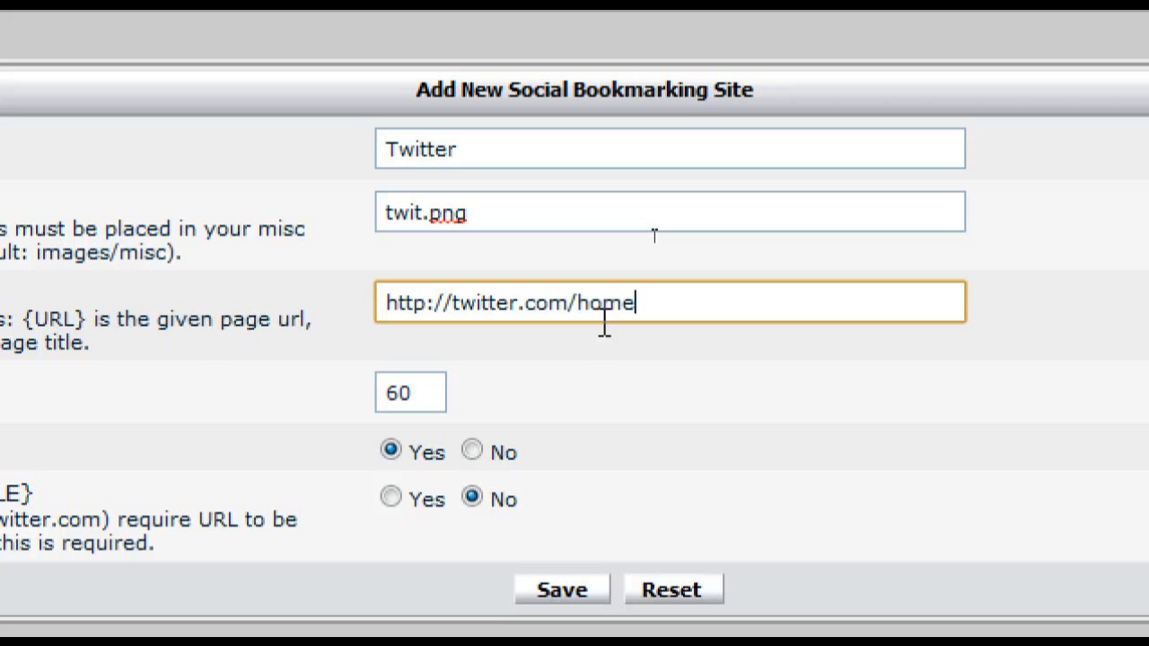
text(?status=)
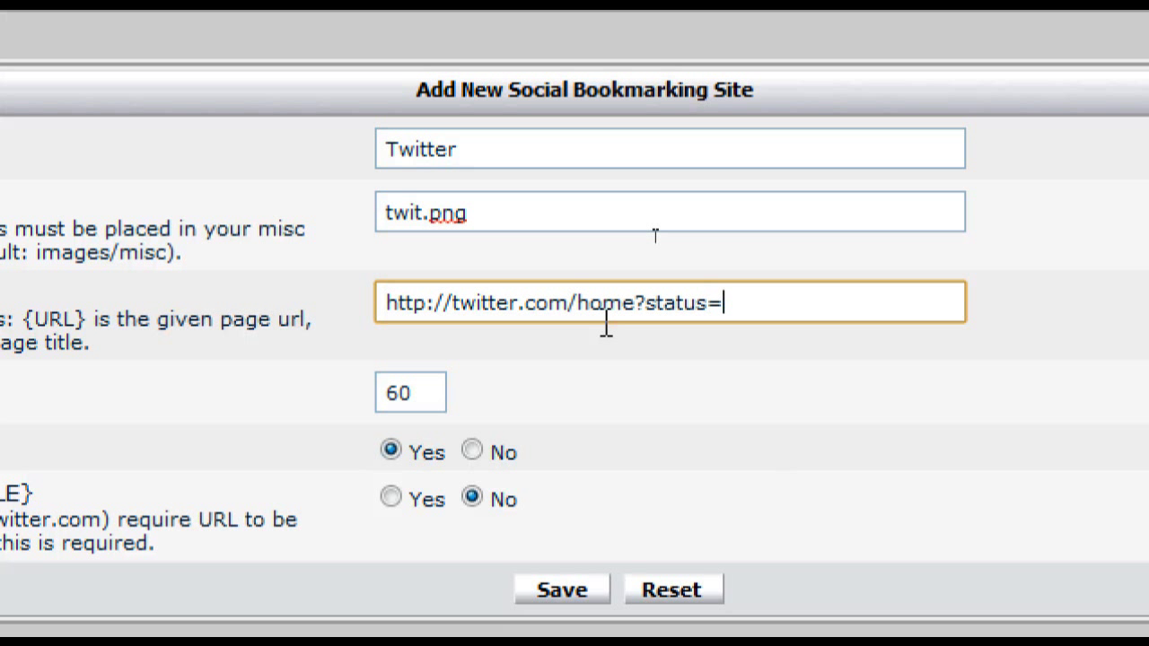
text({URL})
scroll(709, 539, down, 2)
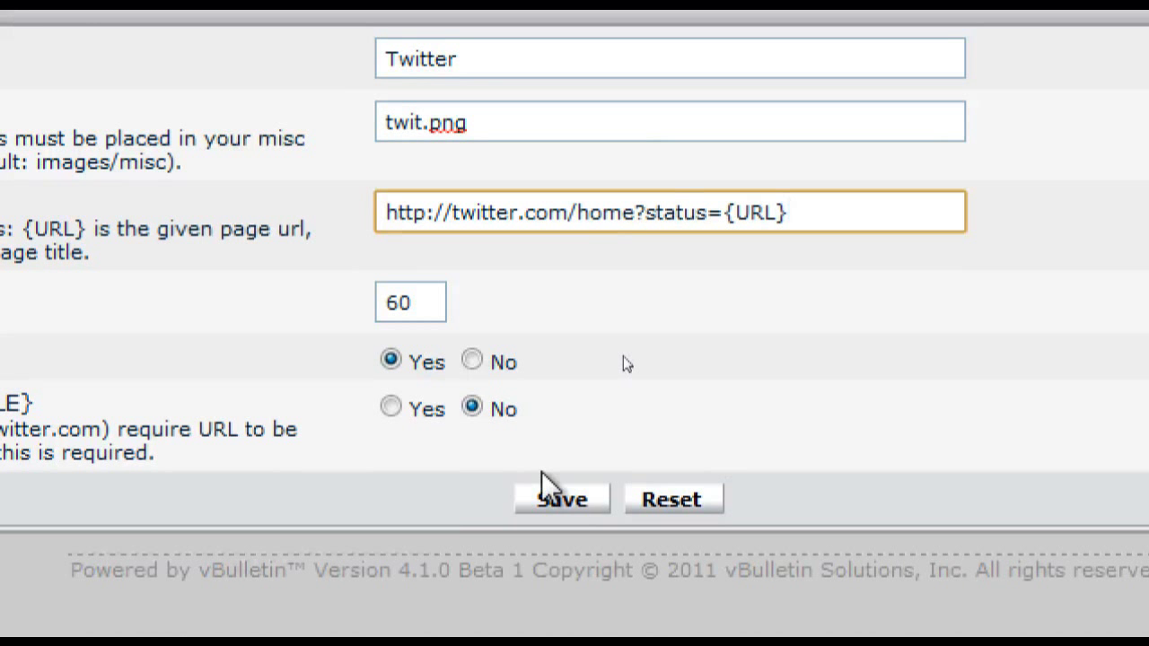
click(562, 503)
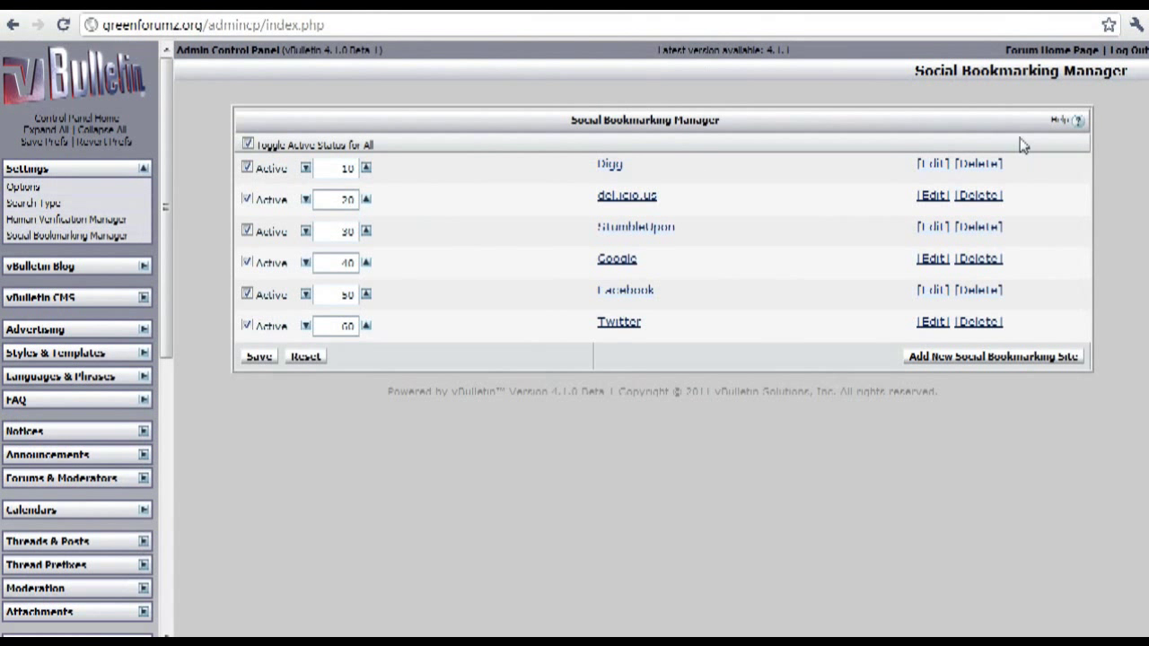
Step: Open the vBulletin 4.1.1 thread and test its Twitter and Facebook bookmark links
click(1012, 54)
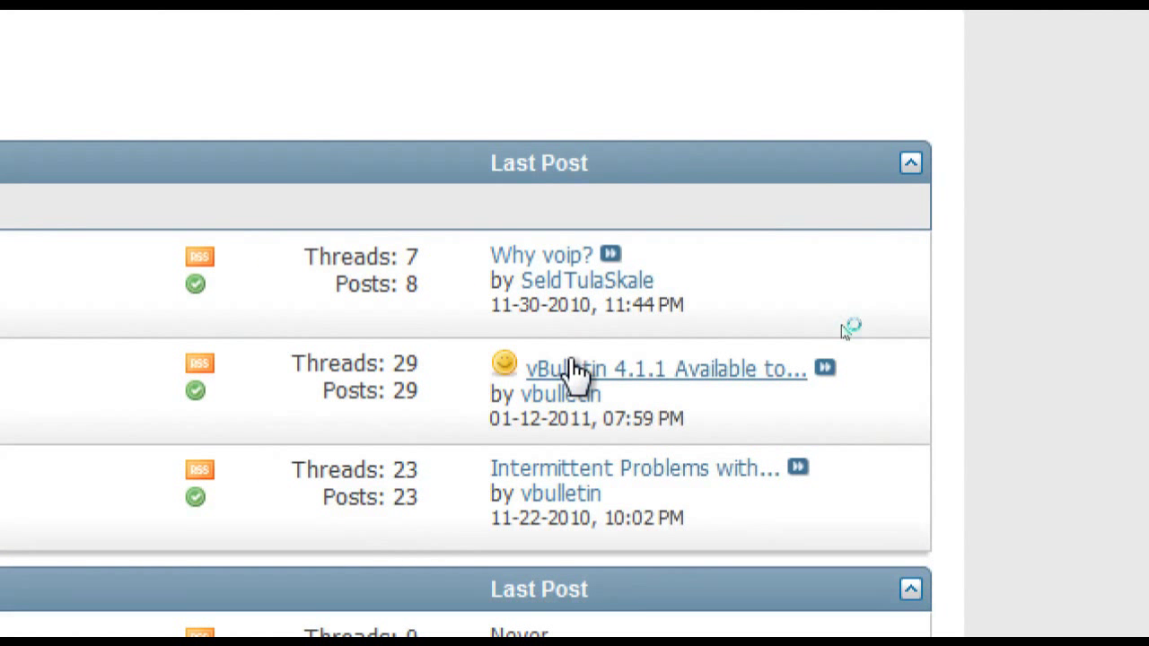
click(844, 332)
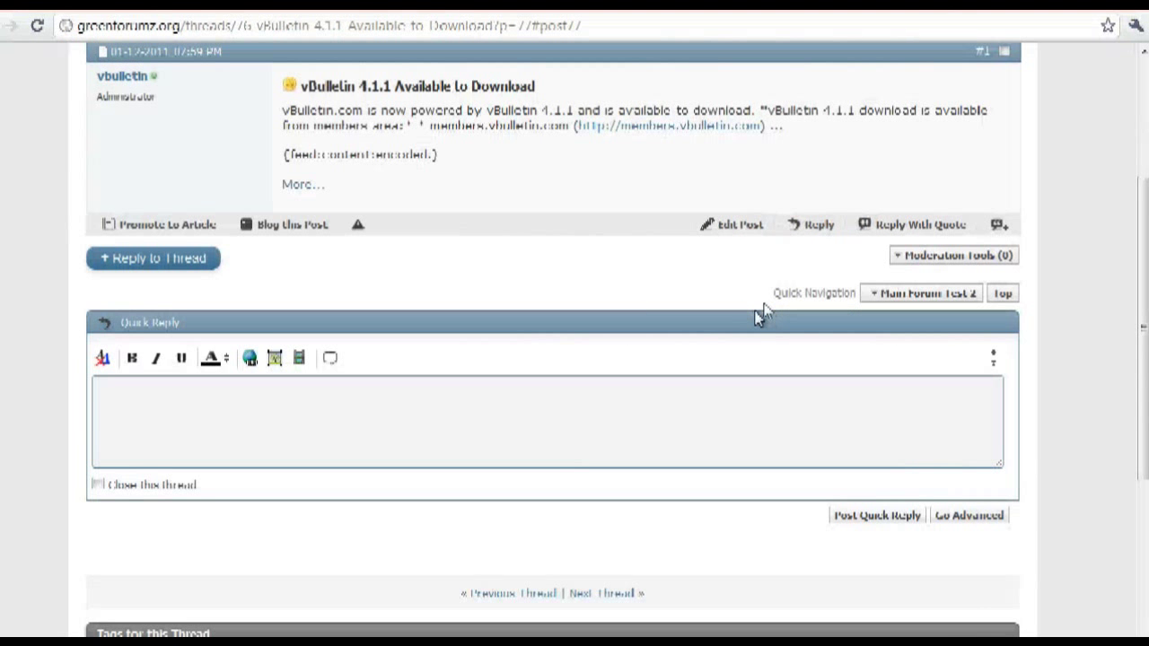
scroll(482, 303, down, 4)
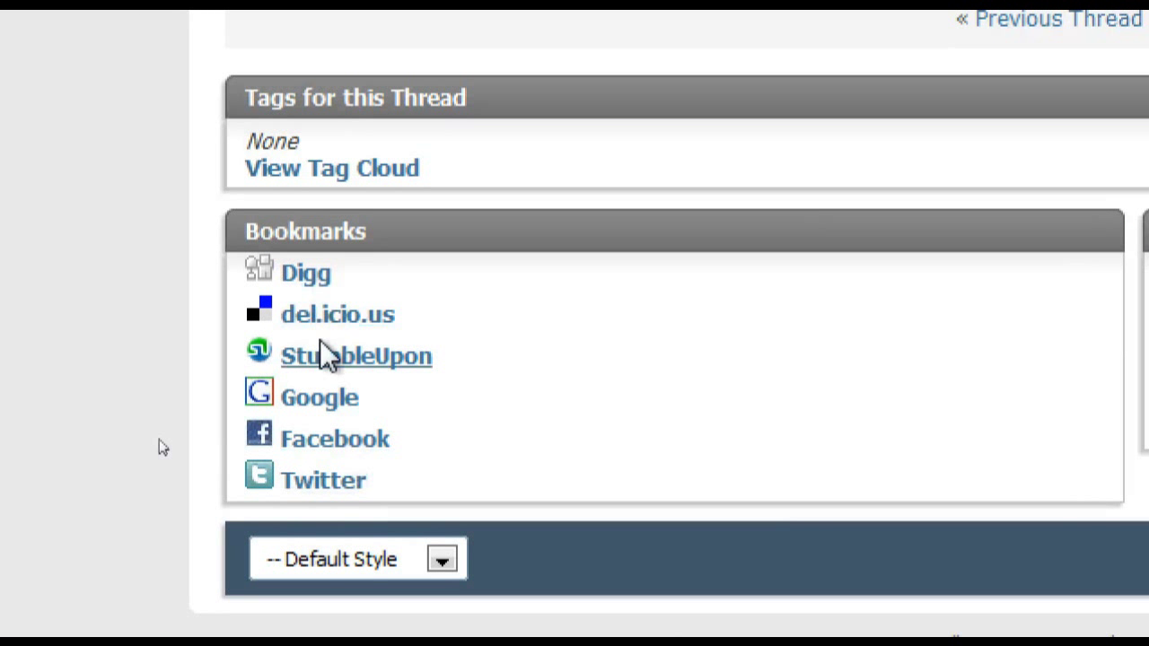
click(325, 483)
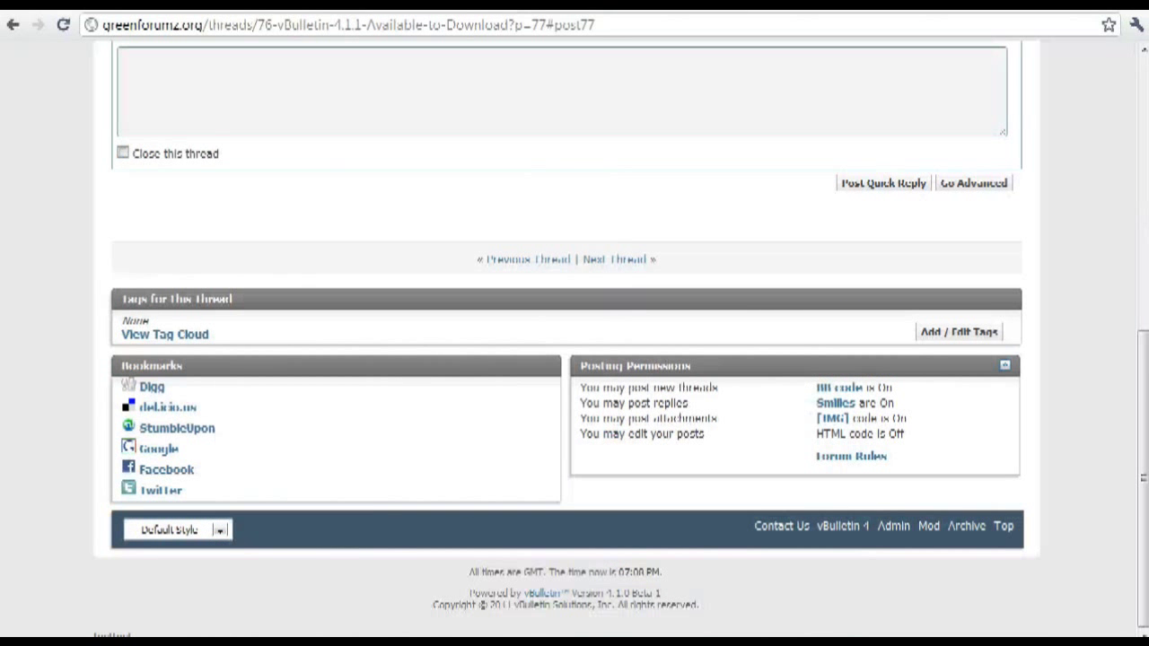
click(166, 470)
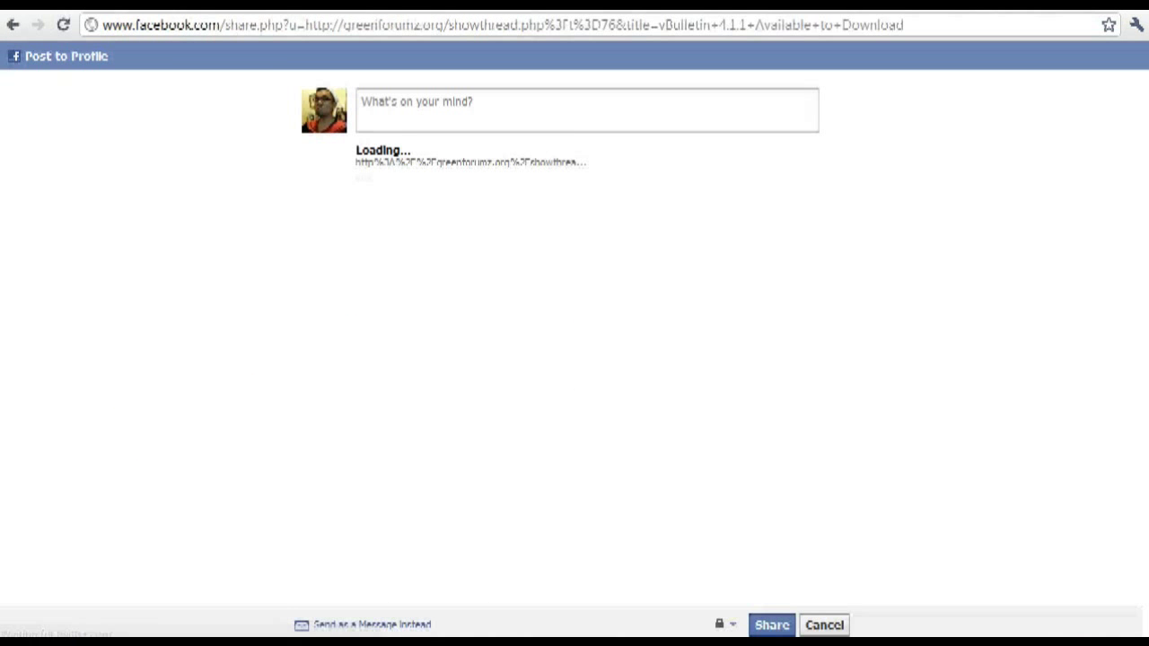